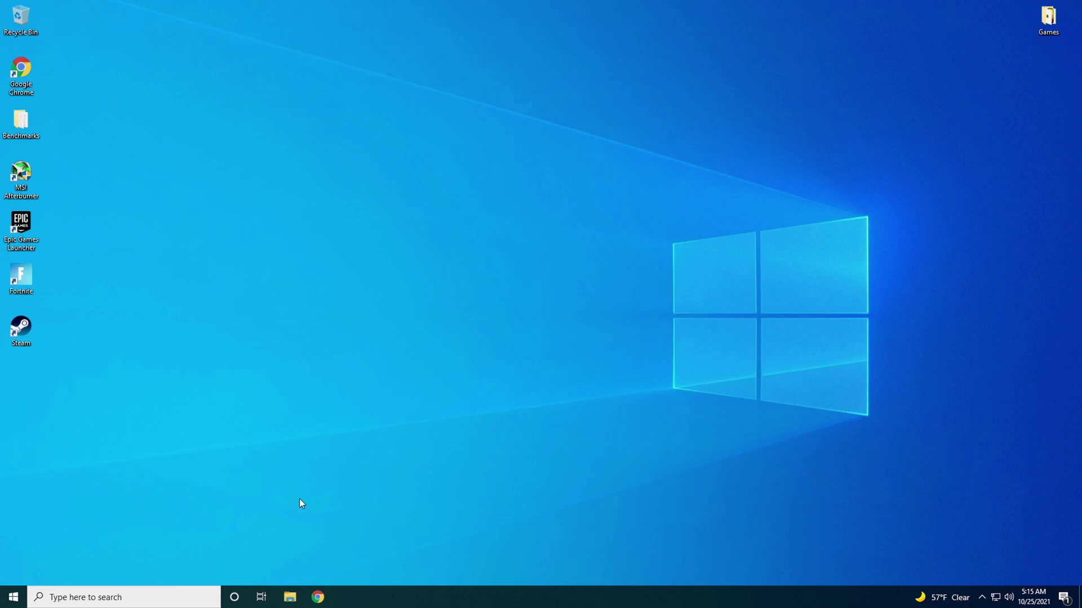
Quick-format the 7.49 GB USB Drive (D:) with the FAT32 file system from File Explorer.
click(288, 599)
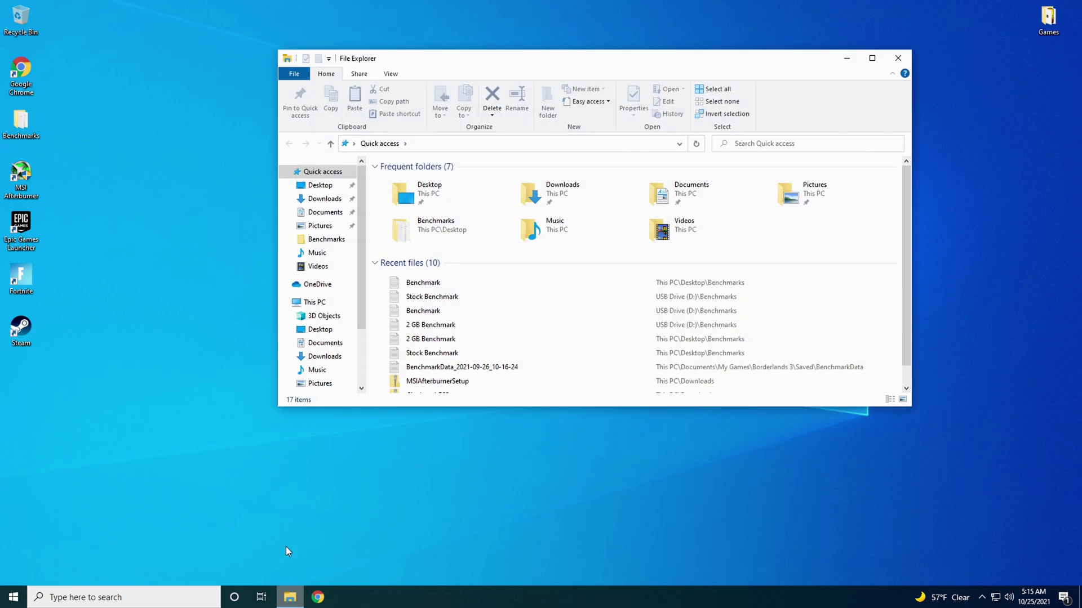
drag(361, 272, 360, 343)
click(323, 335)
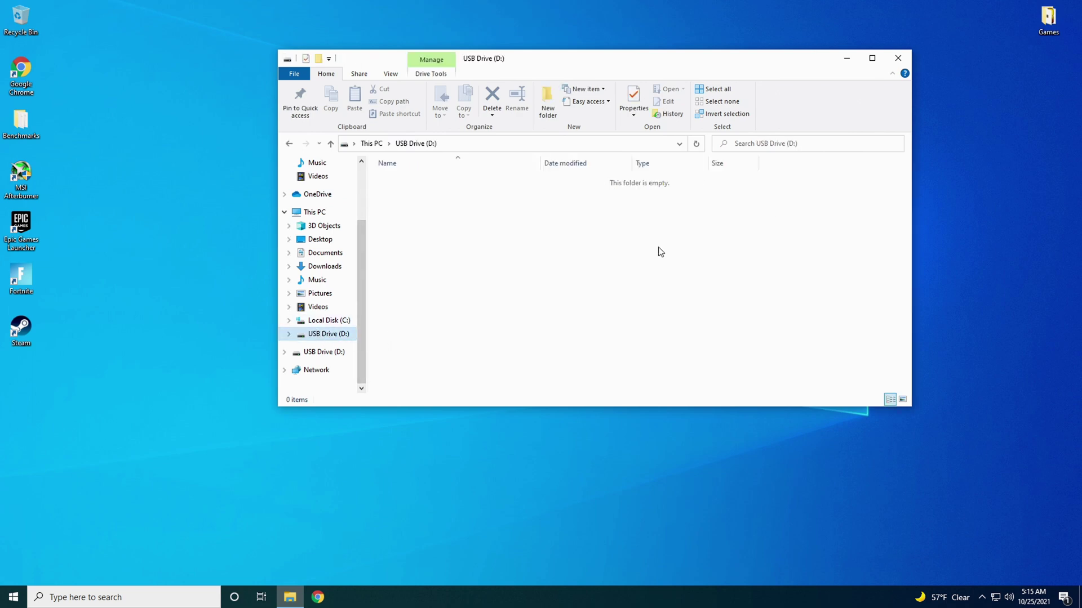
right_click(333, 336)
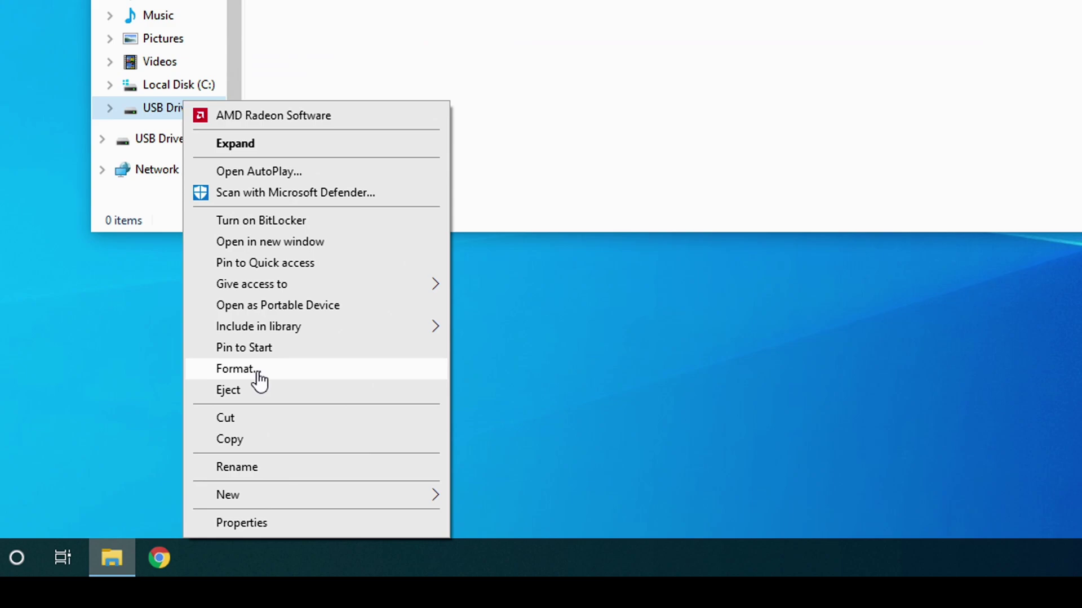
click(259, 381)
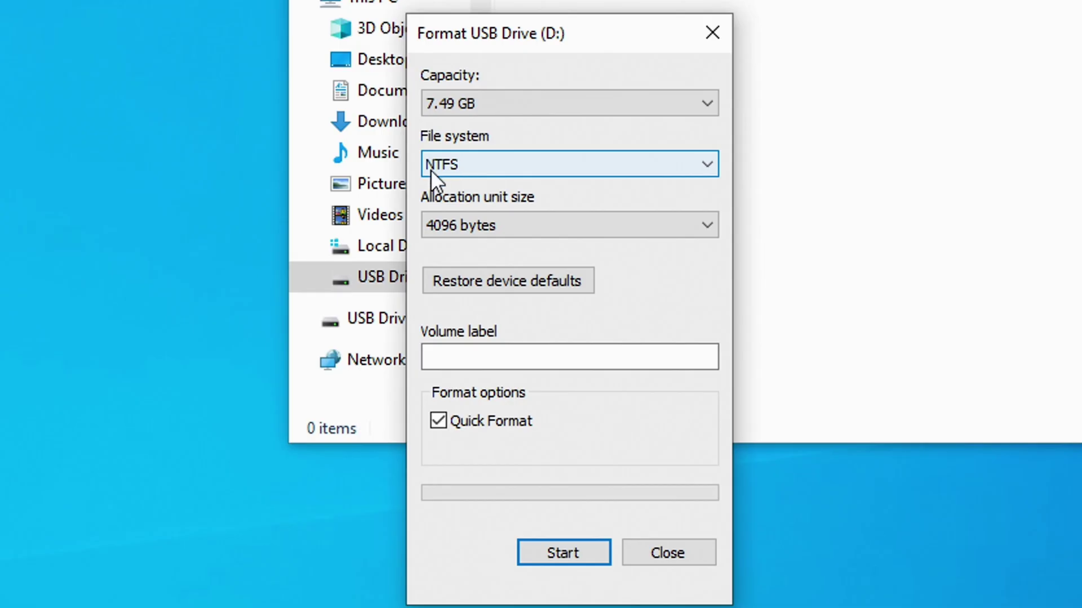
click(479, 167)
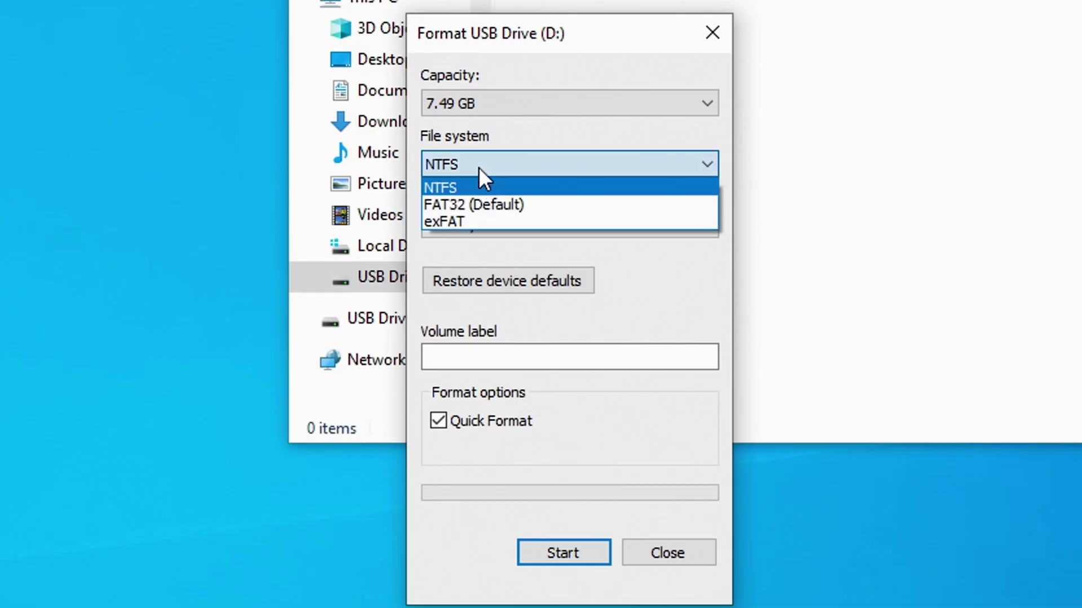
click(488, 204)
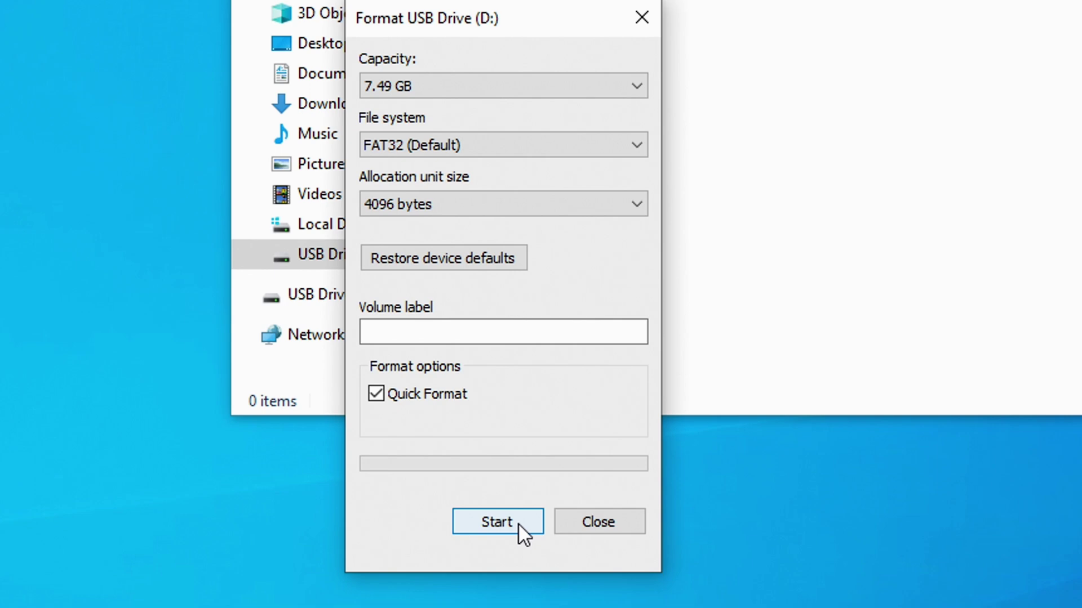
click(518, 523)
click(874, 174)
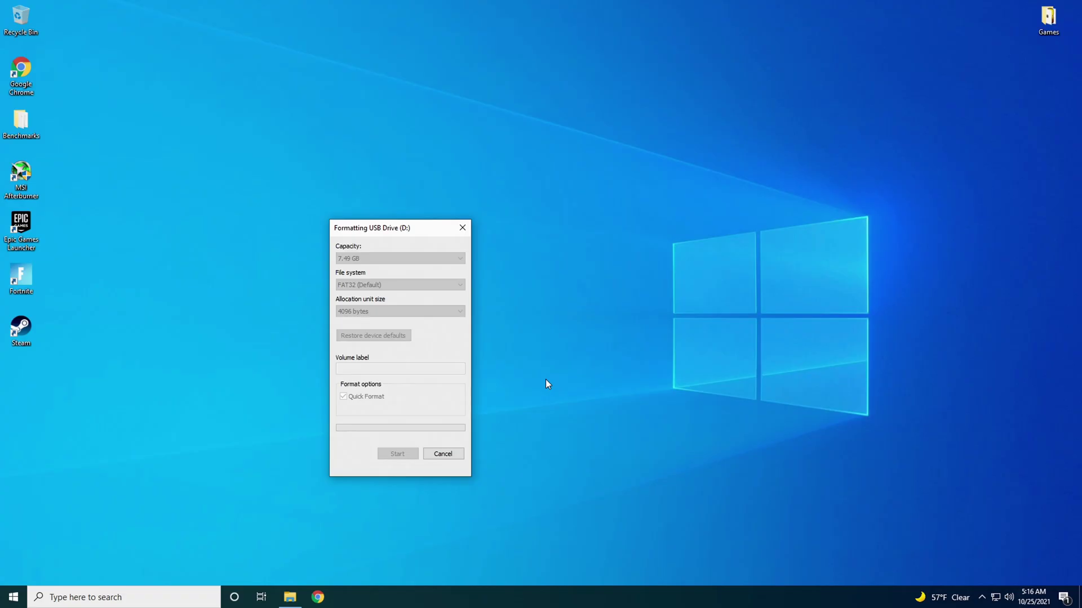
click(611, 299)
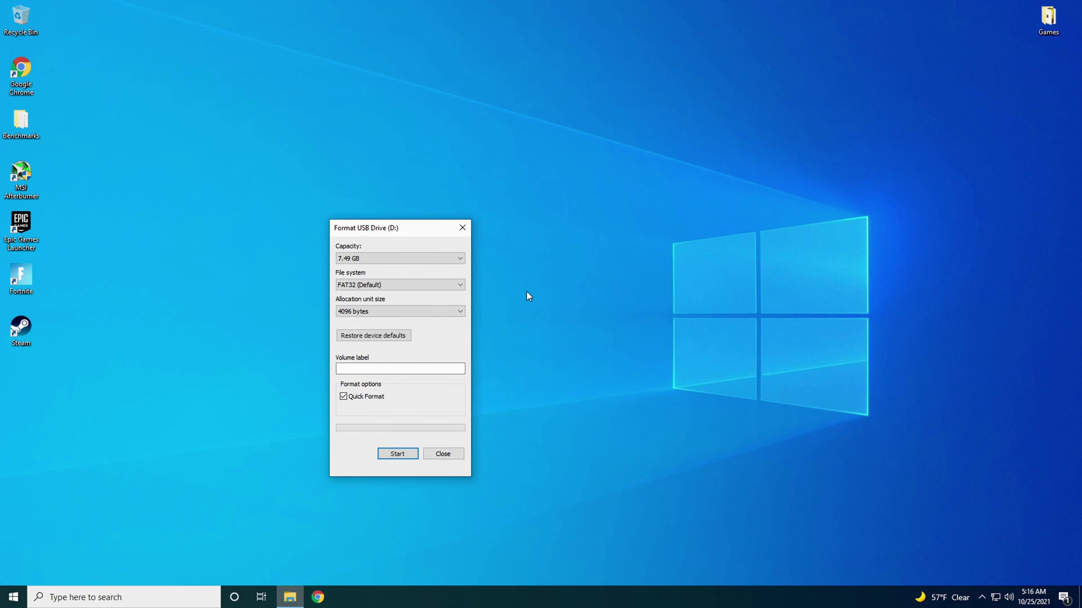
click(463, 230)
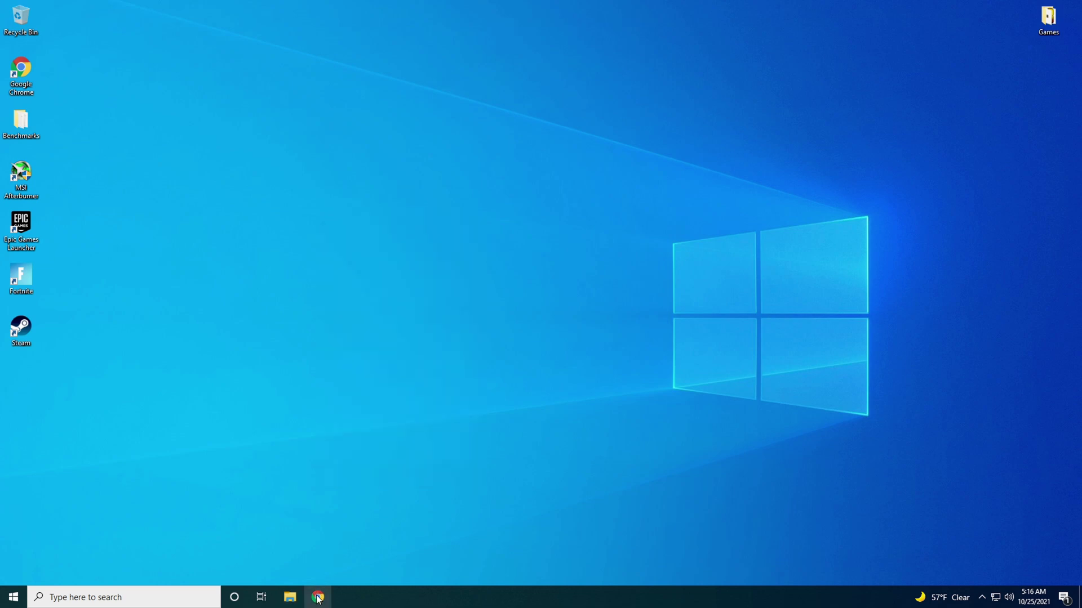
Rerun the 'gigabyte b550 aorus pro' Google search from Chrome's address-bar history.
click(318, 597)
click(97, 30)
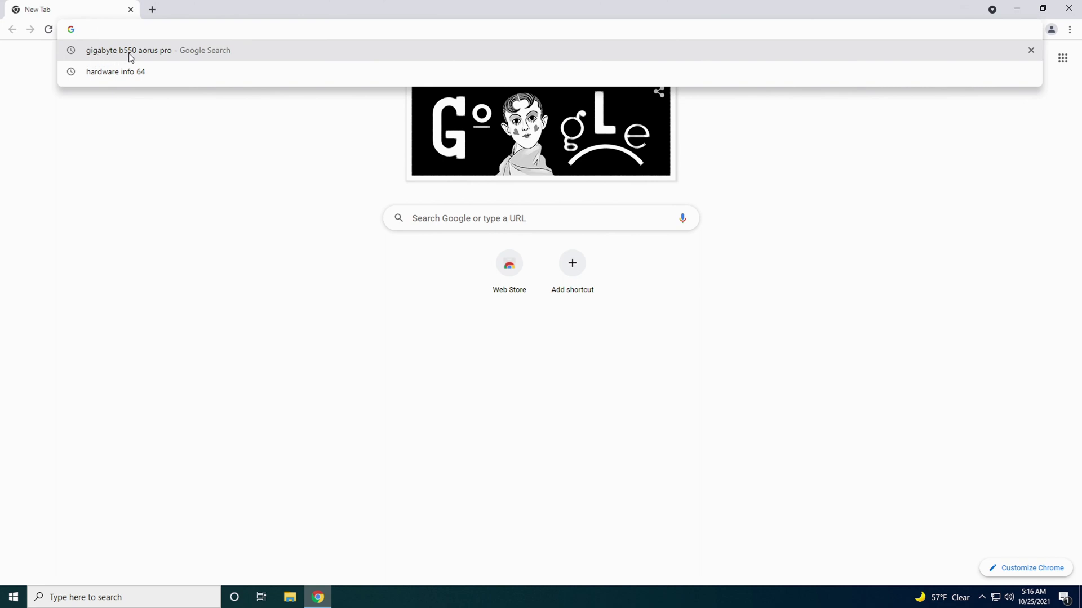
click(155, 51)
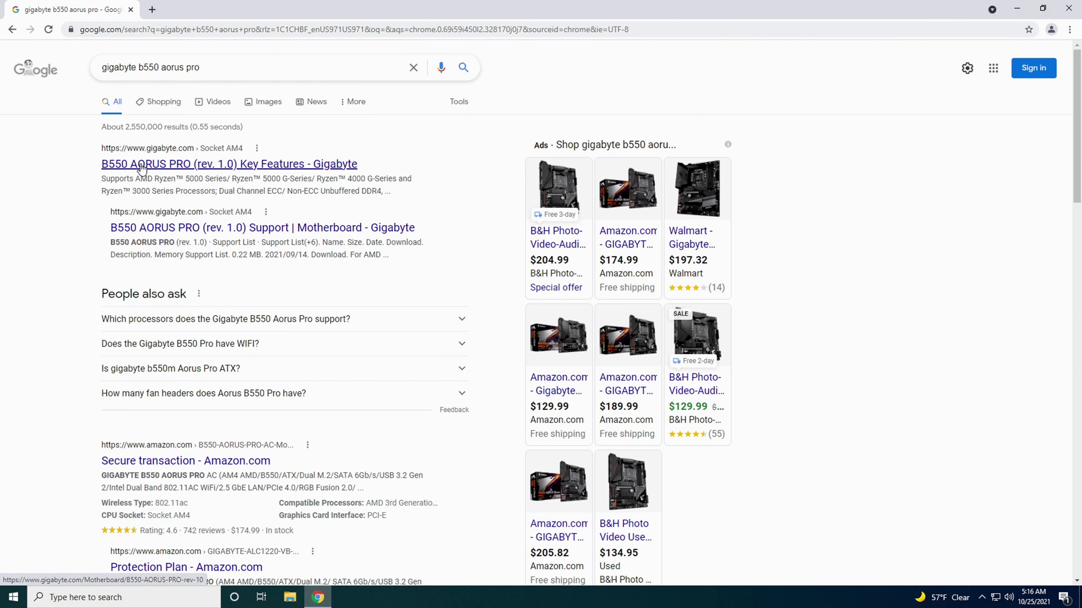
Open the B550 AORUS PRO (rev. 1.0) support downloads filtered to Windows 10 64bit.
click(141, 165)
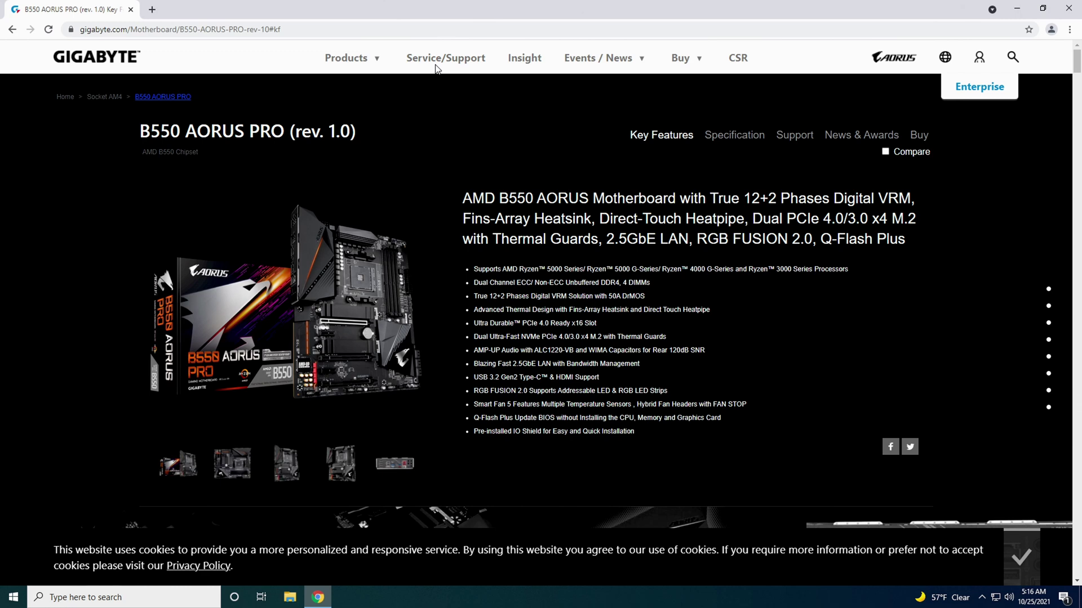
click(793, 138)
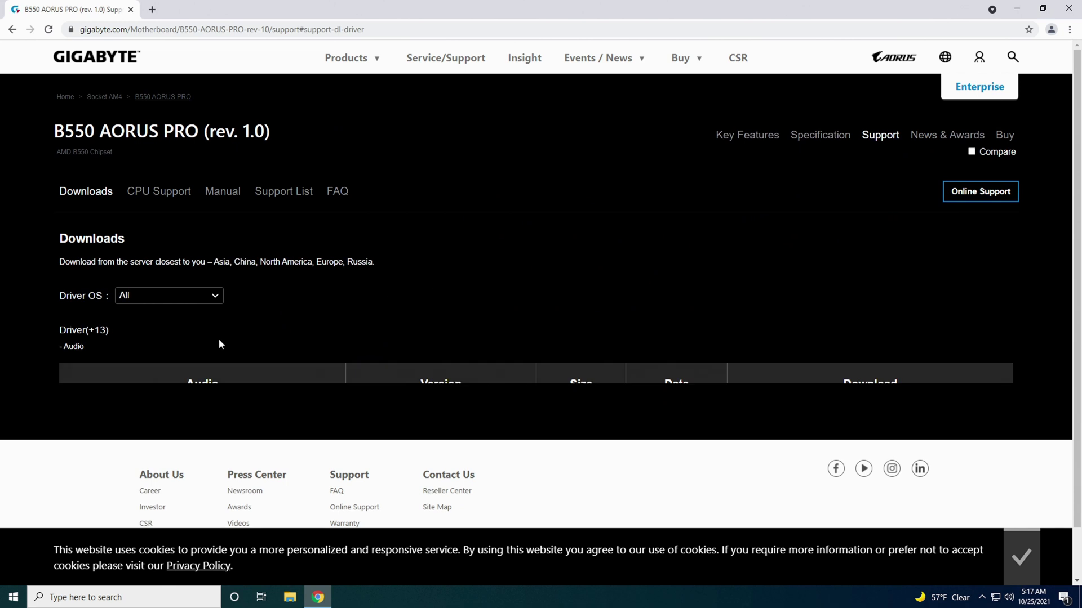
click(150, 302)
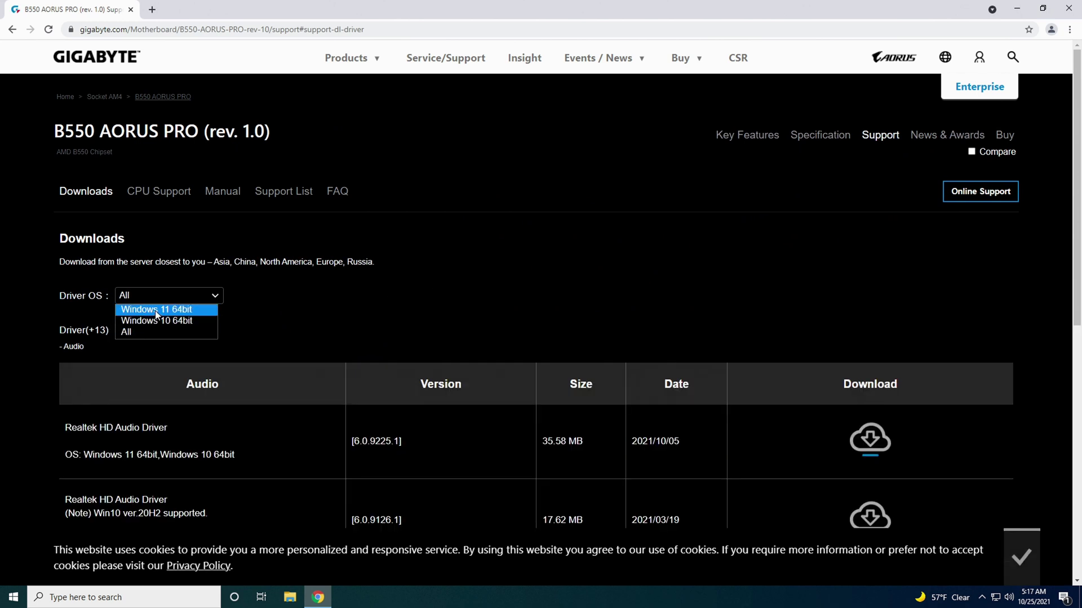
click(156, 321)
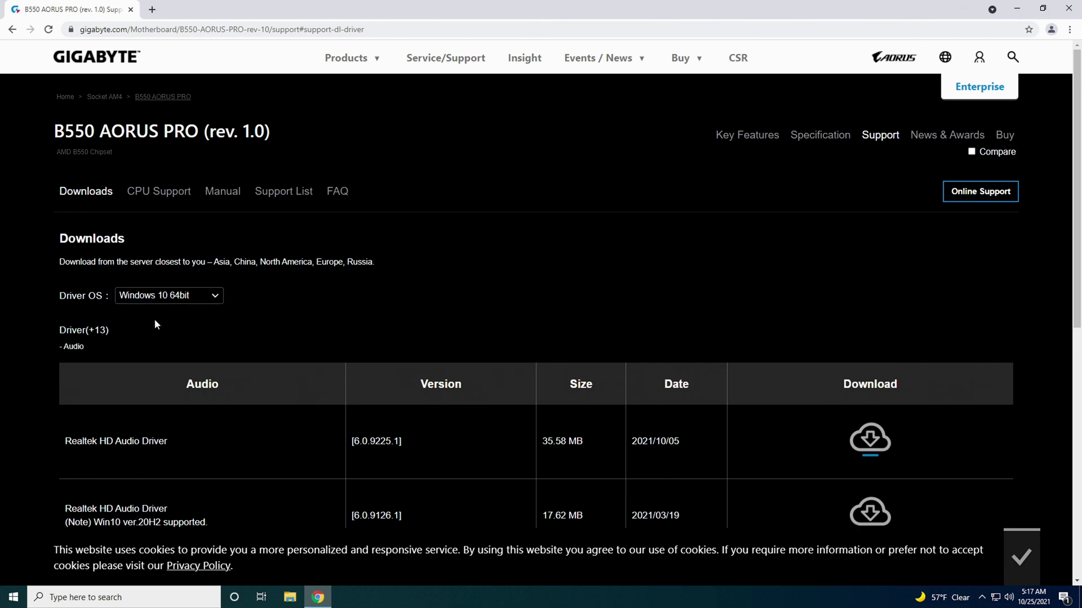
Expand the BIOS section and download the F14e BIOS zip dated 2021/10/13.
scroll(456, 259, down, 5)
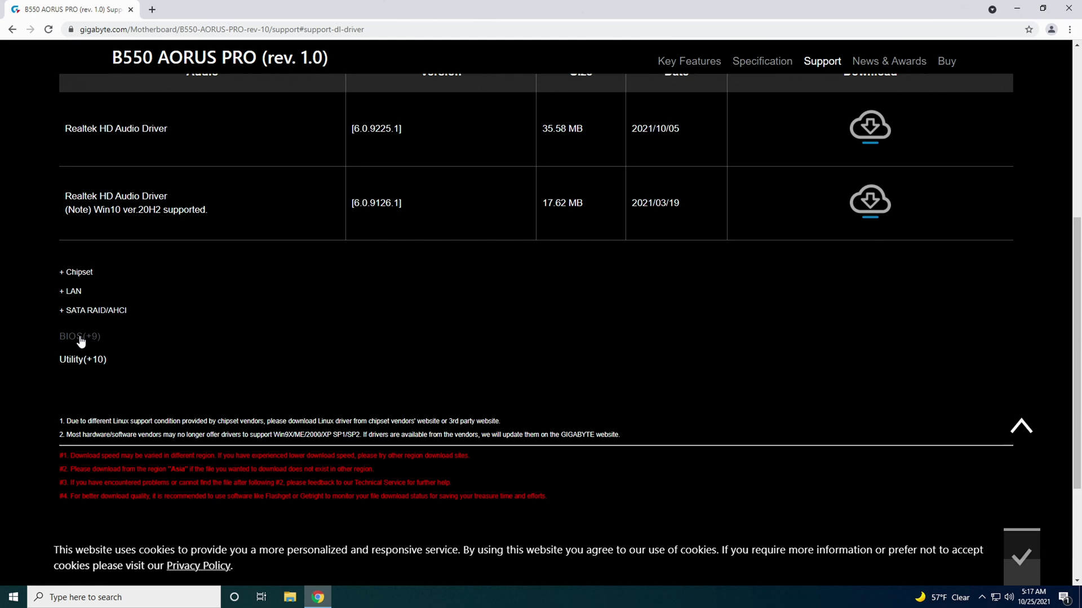
click(76, 336)
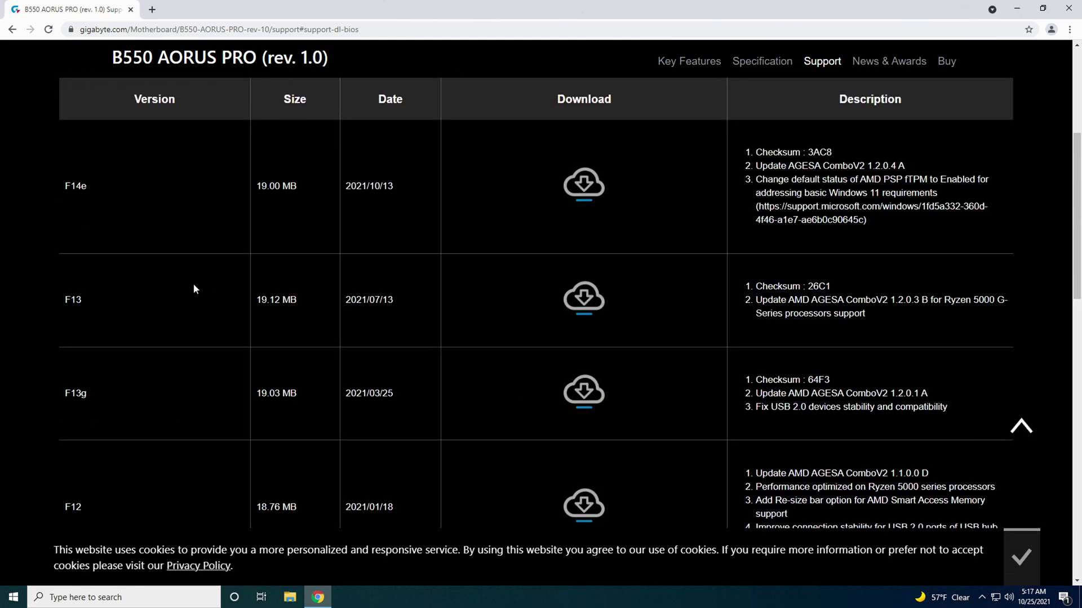
scroll(77, 274, up, 1)
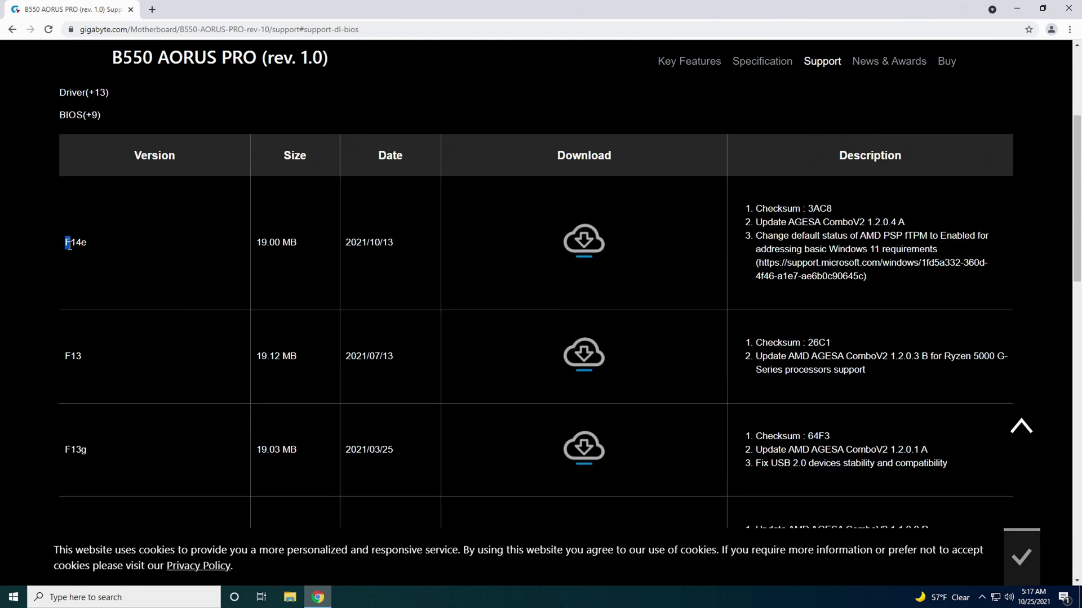
drag(64, 245, 81, 246)
drag(97, 245, 60, 245)
click(198, 260)
click(586, 250)
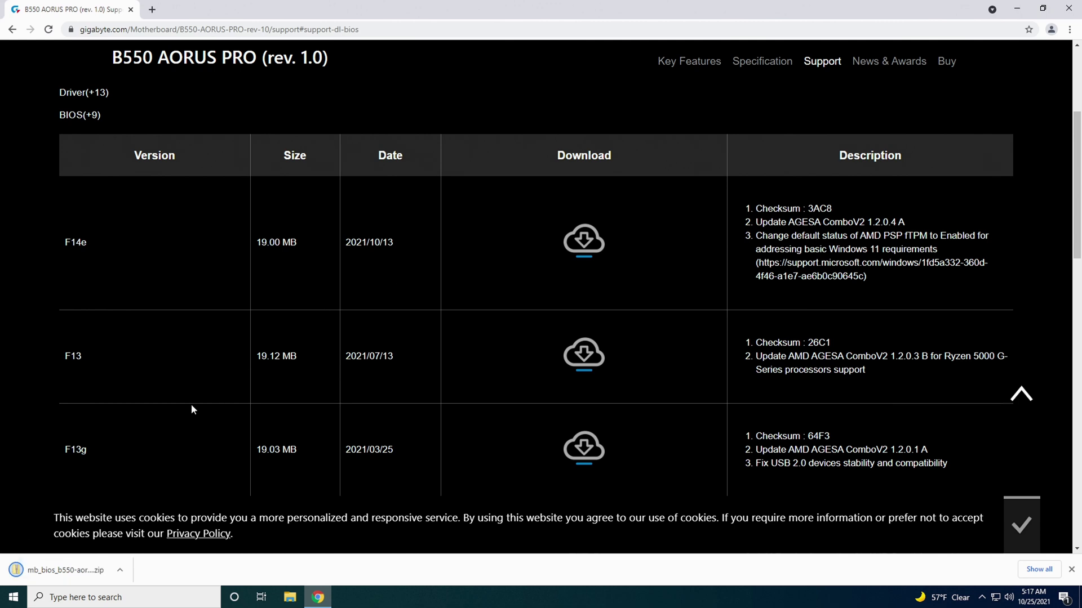
Extract the mb_bios_b550-aorus-pro_f14e zip's B550AOPR.14e, Efiflash and readme to USB Drive (D:).
click(119, 570)
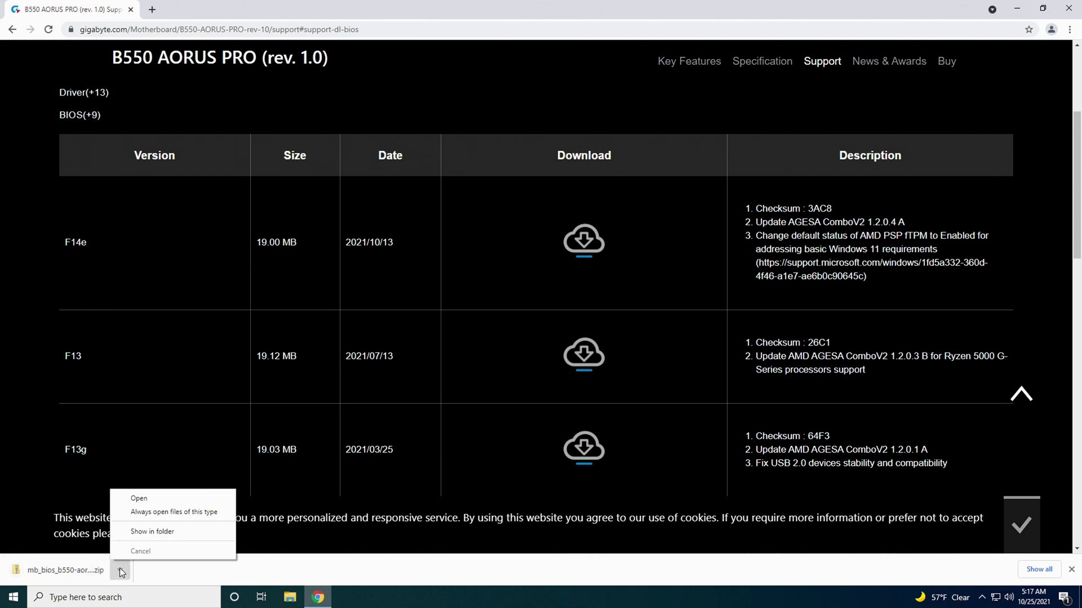
click(141, 498)
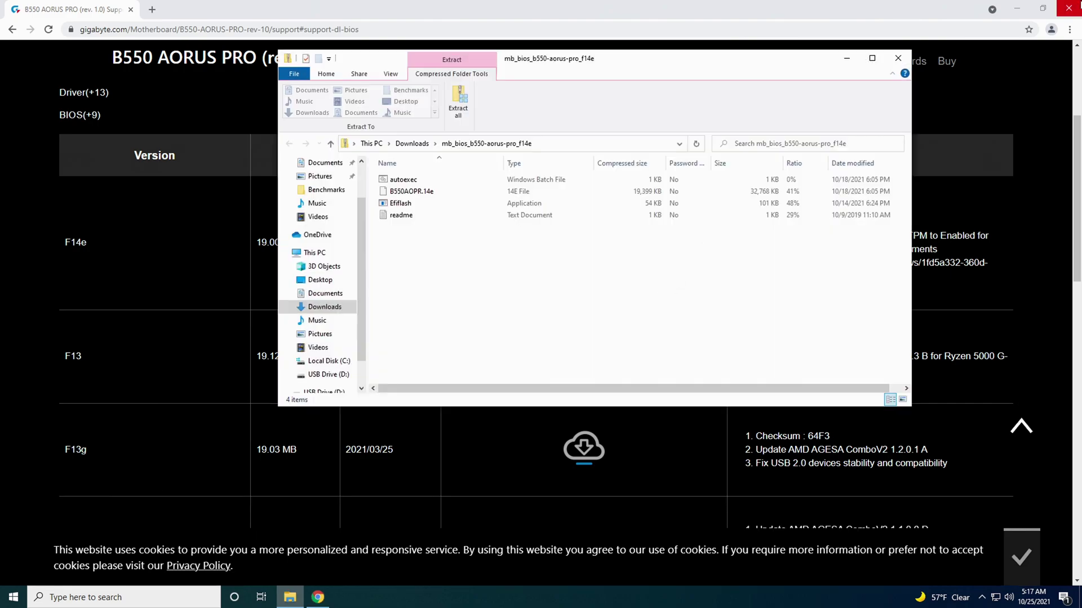
click(1017, 9)
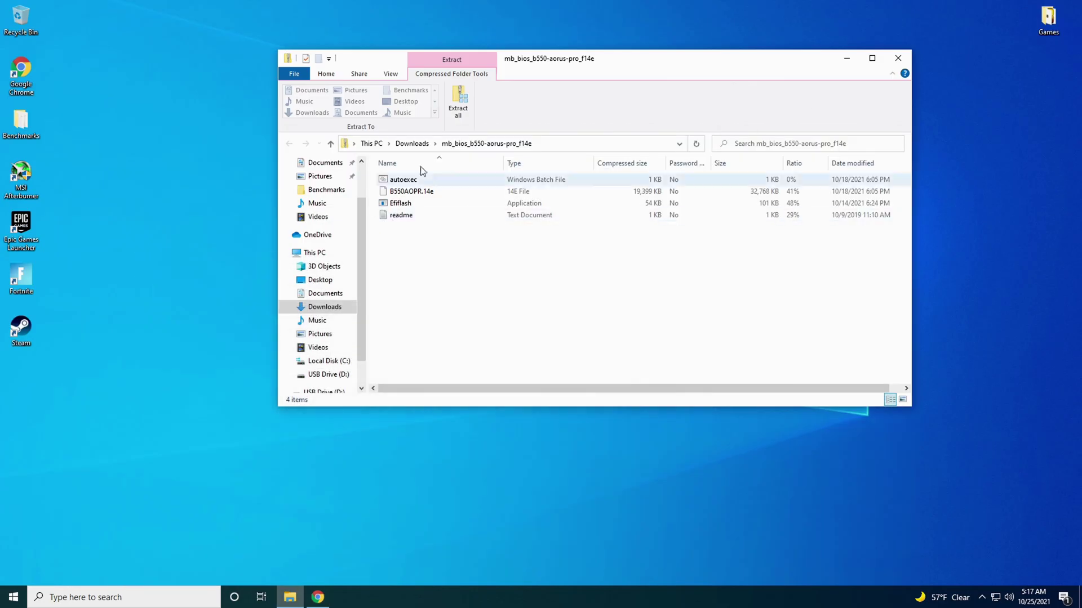
click(459, 115)
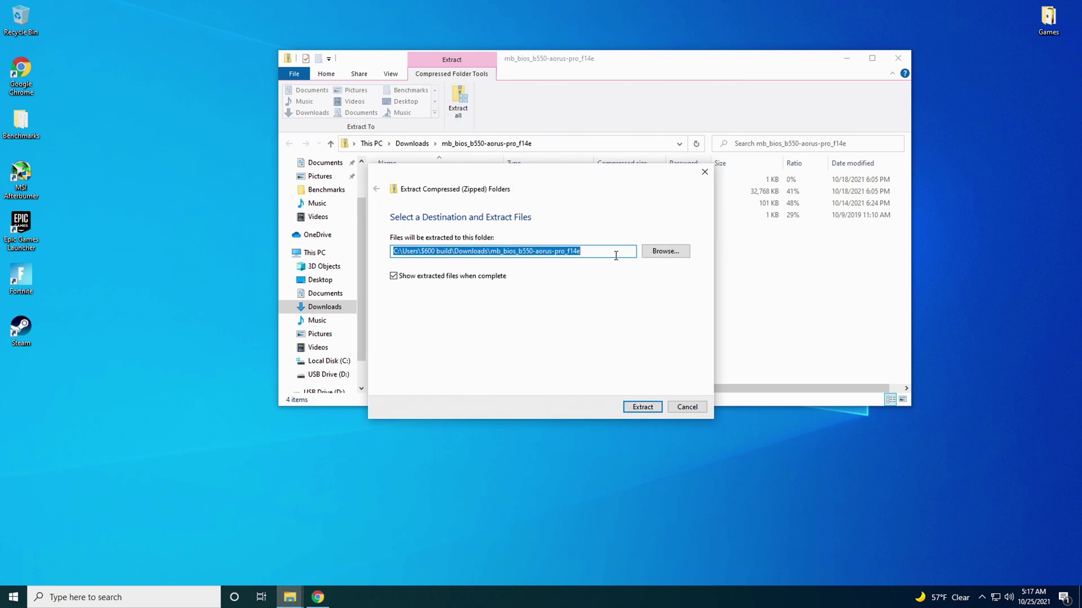
click(664, 252)
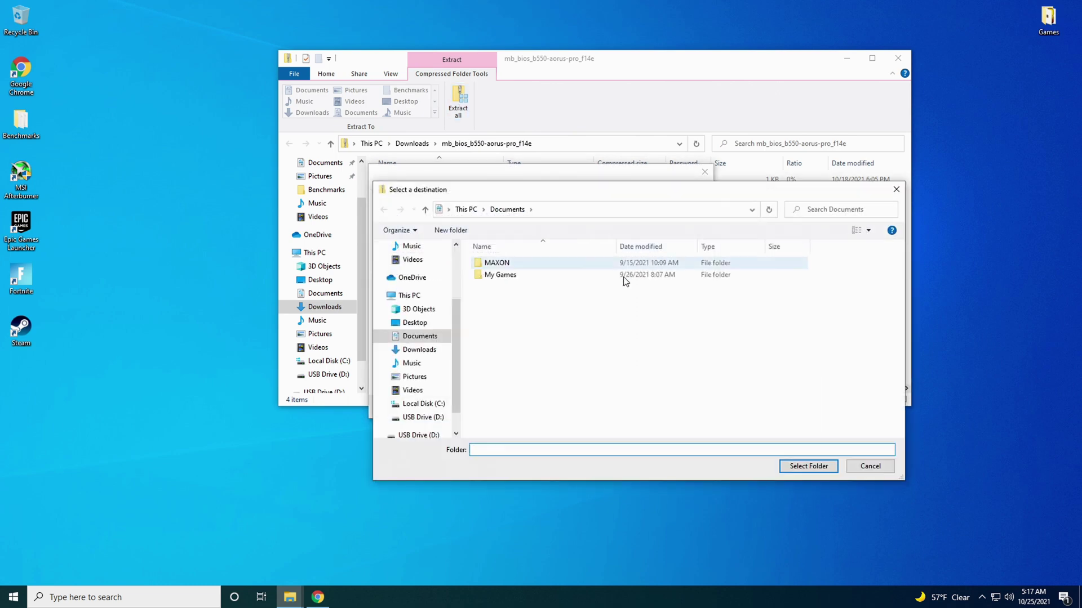
scroll(406, 352, down, 1)
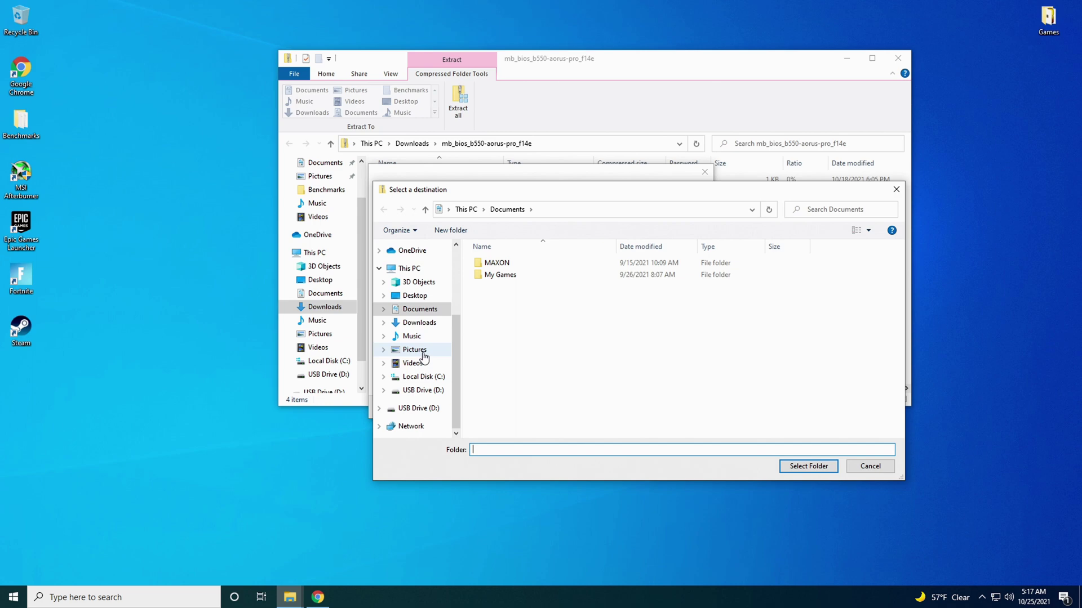
click(424, 391)
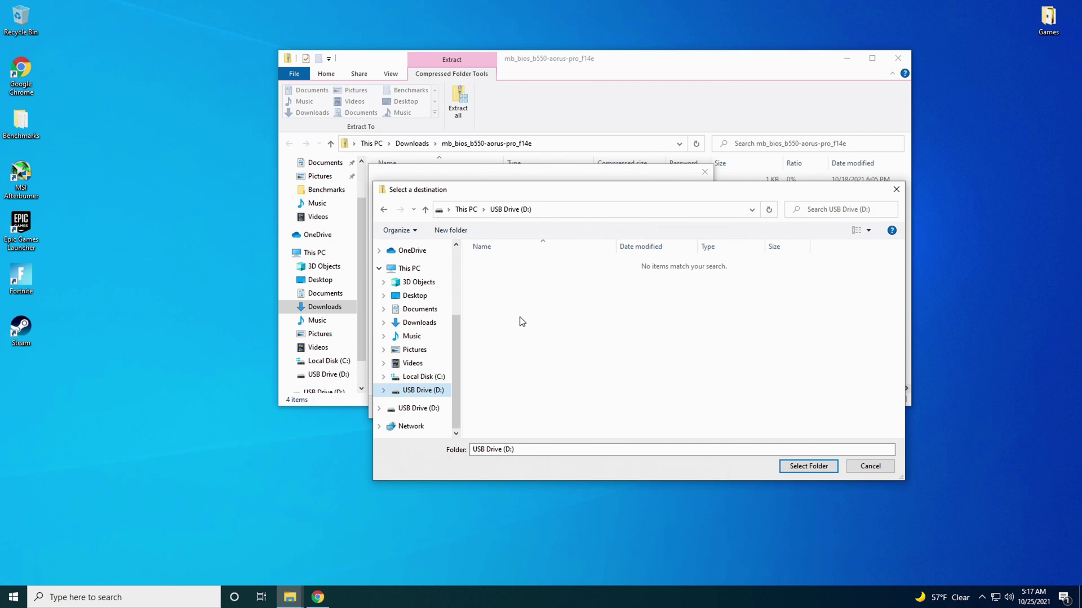
click(807, 470)
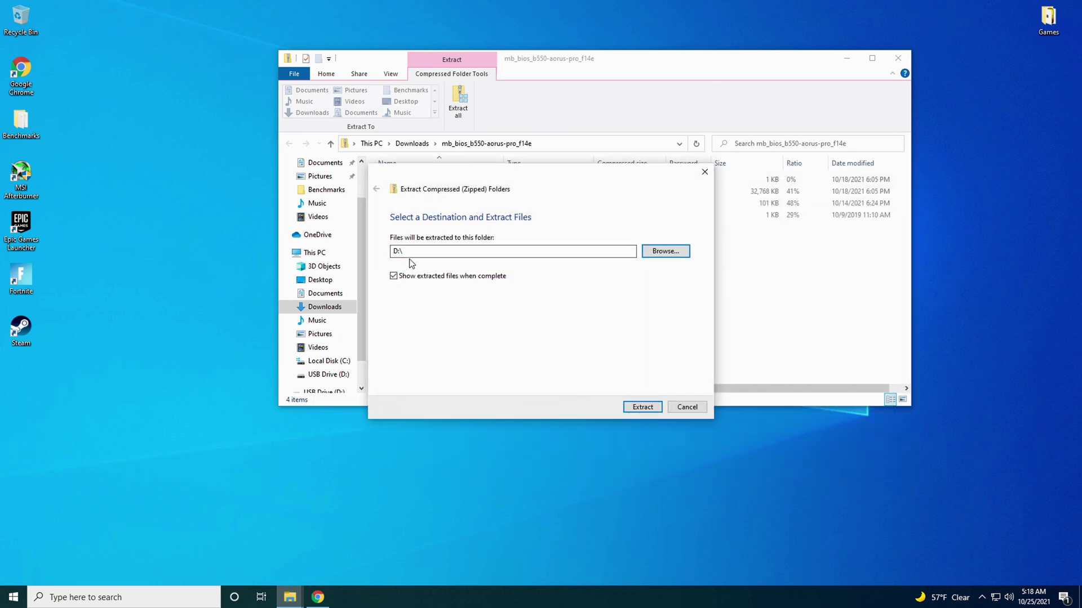
click(634, 406)
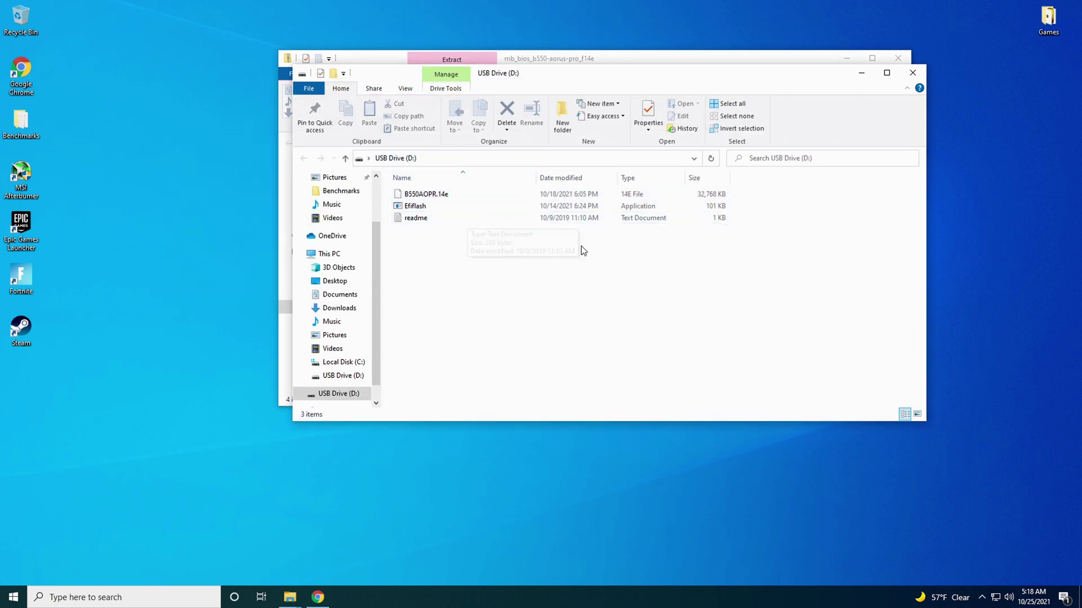
Close both File Explorer windows and the Chrome window.
click(913, 72)
click(898, 58)
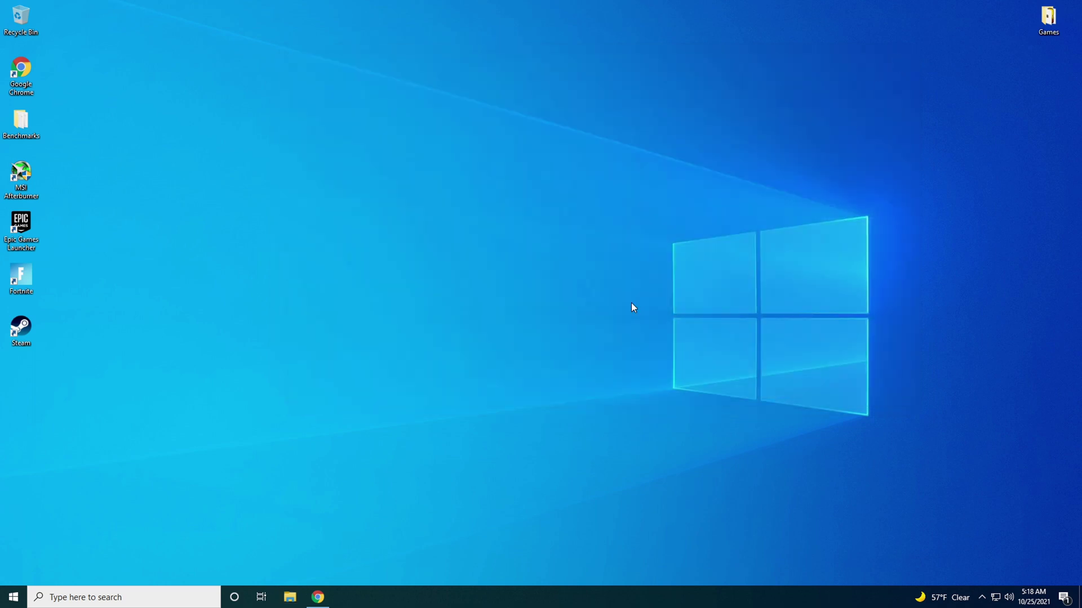
right_click(318, 597)
click(309, 575)
Restart Windows from the Start menu's power options.
click(7, 596)
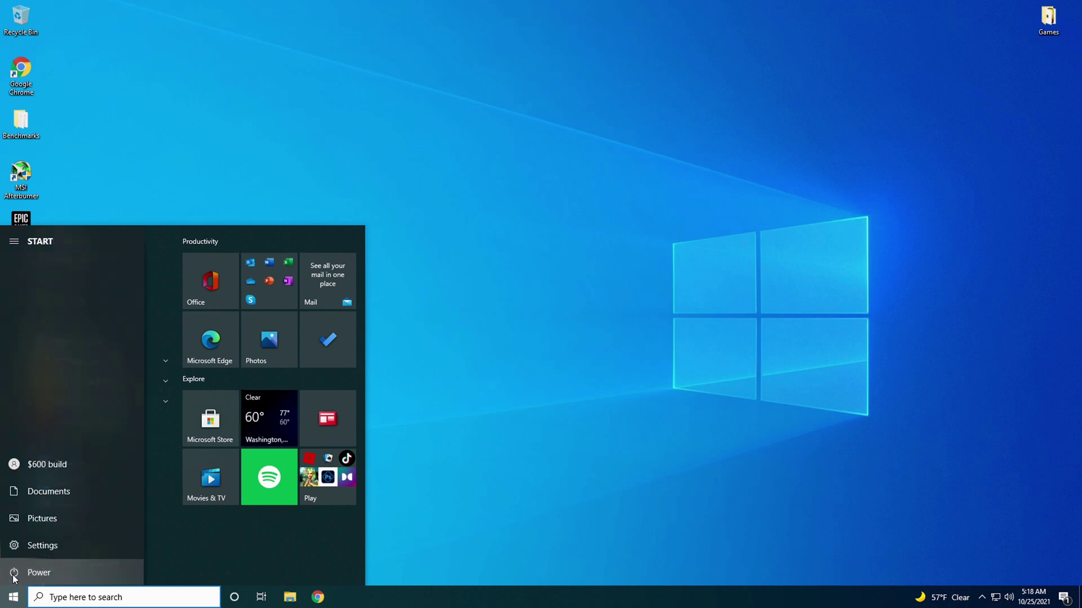
click(22, 568)
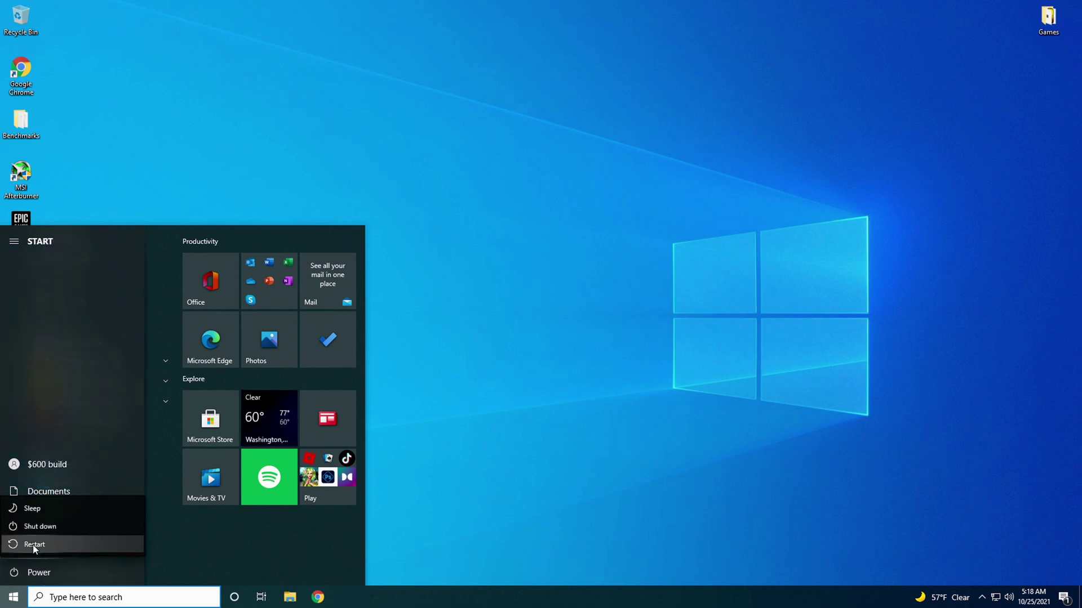
click(34, 544)
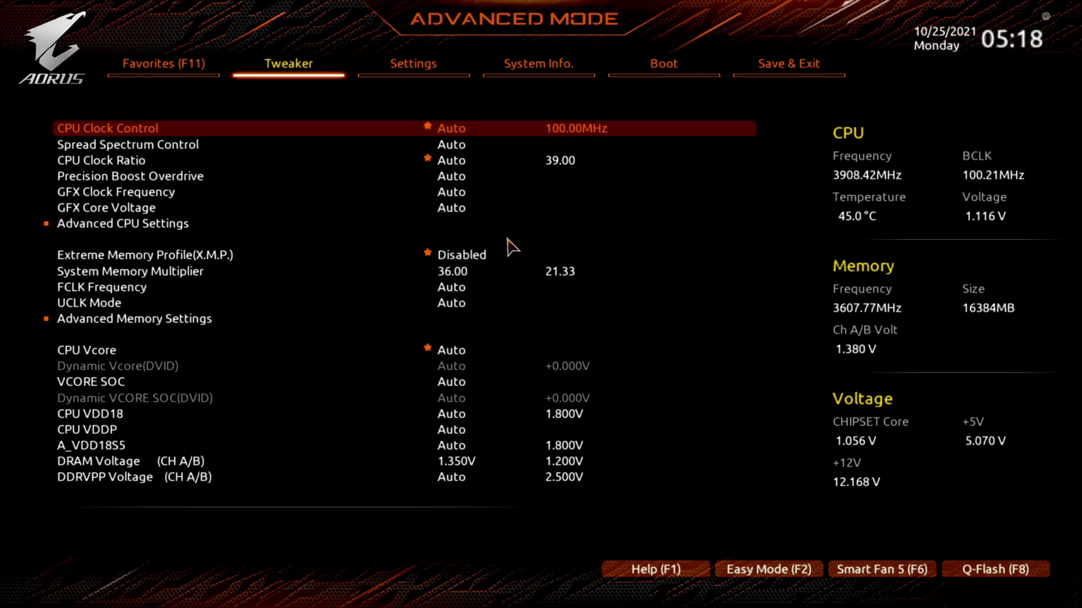
Switch the BIOS to Easy Mode with F2 to see the current F14d version.
key(F2)
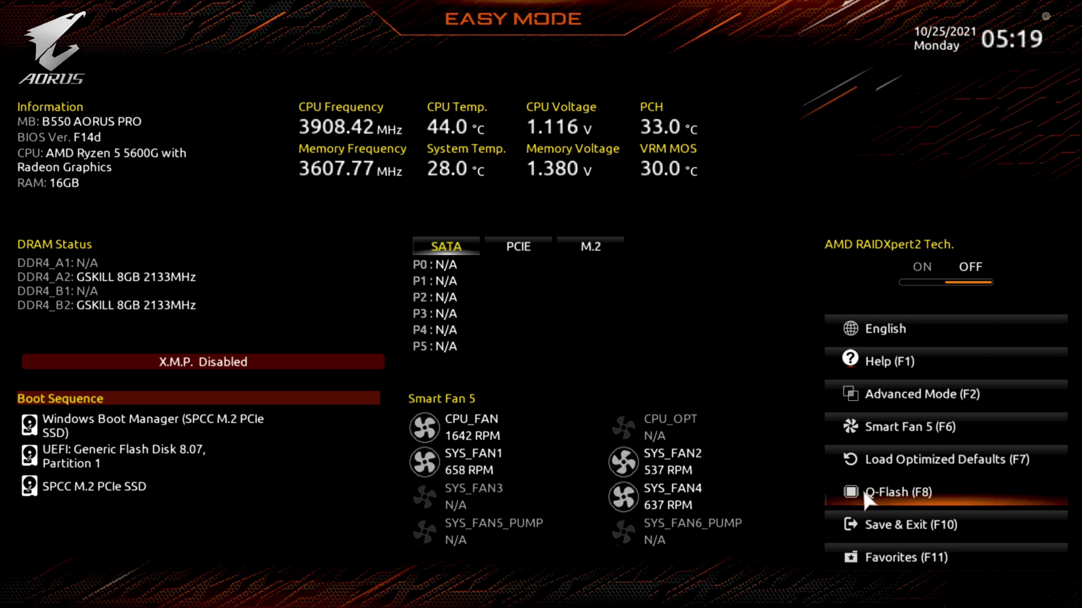
In Q-Flash, choose Update BIOS, select B550AOPR.14e from USB and confirm the F14e update.
click(897, 491)
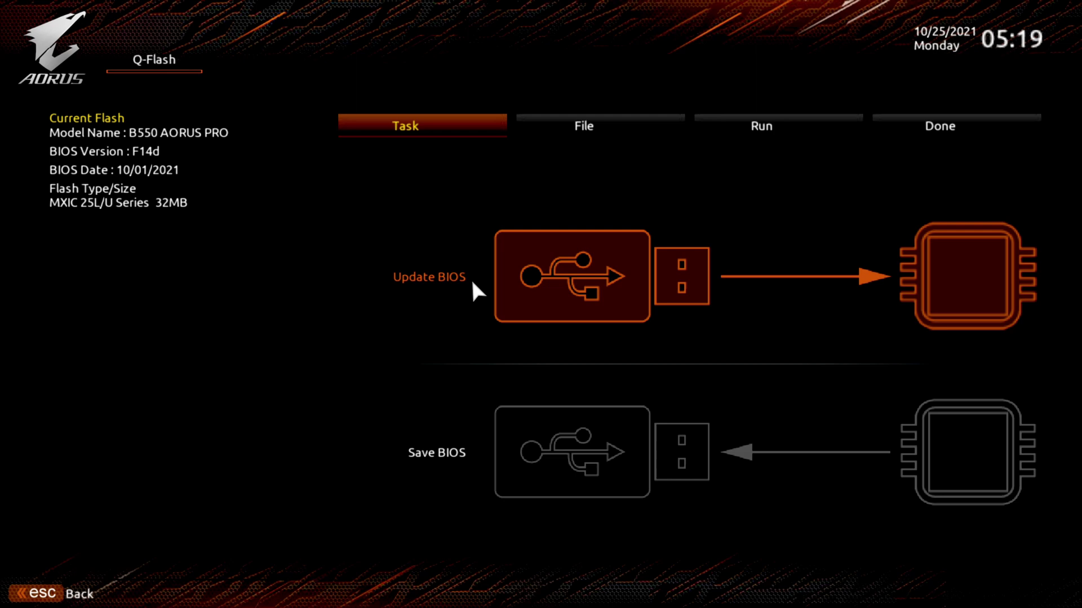
click(562, 286)
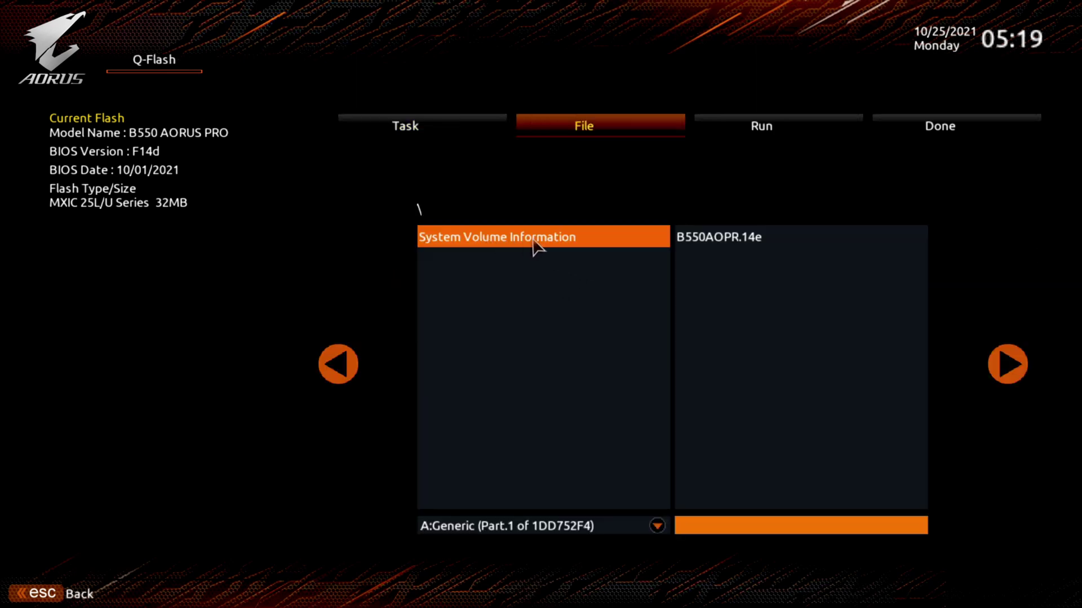
click(718, 244)
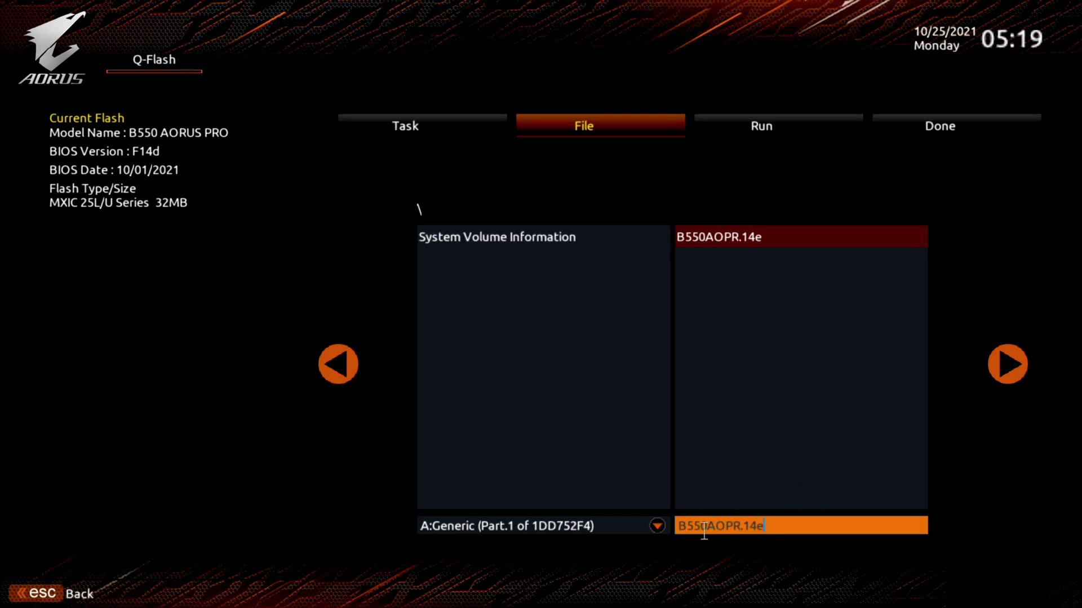
click(1007, 372)
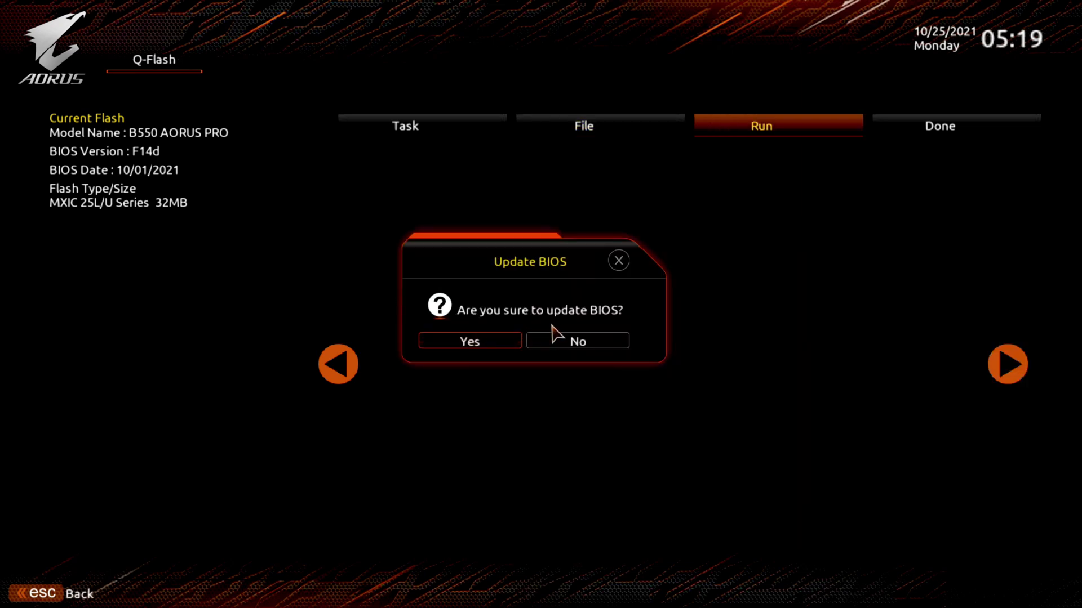
click(488, 342)
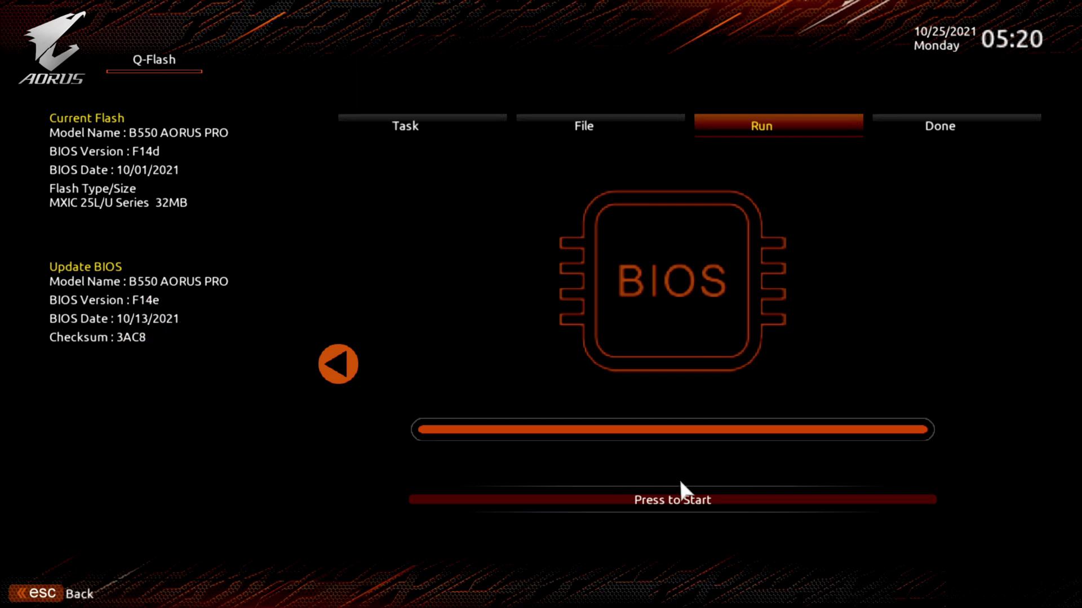
Start flashing the F14e BIOS with Press to Start.
click(680, 502)
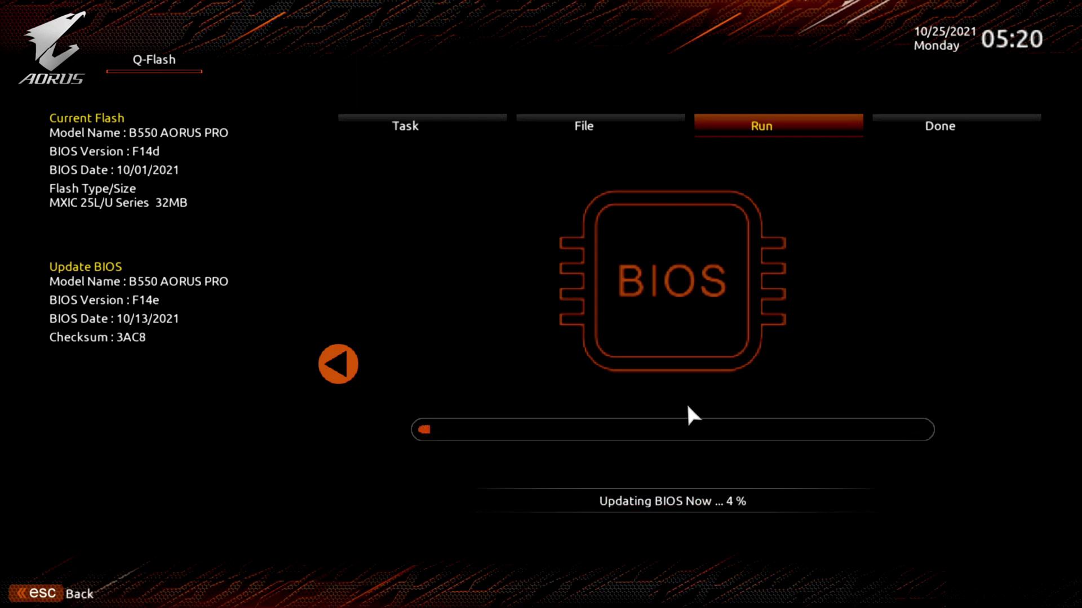